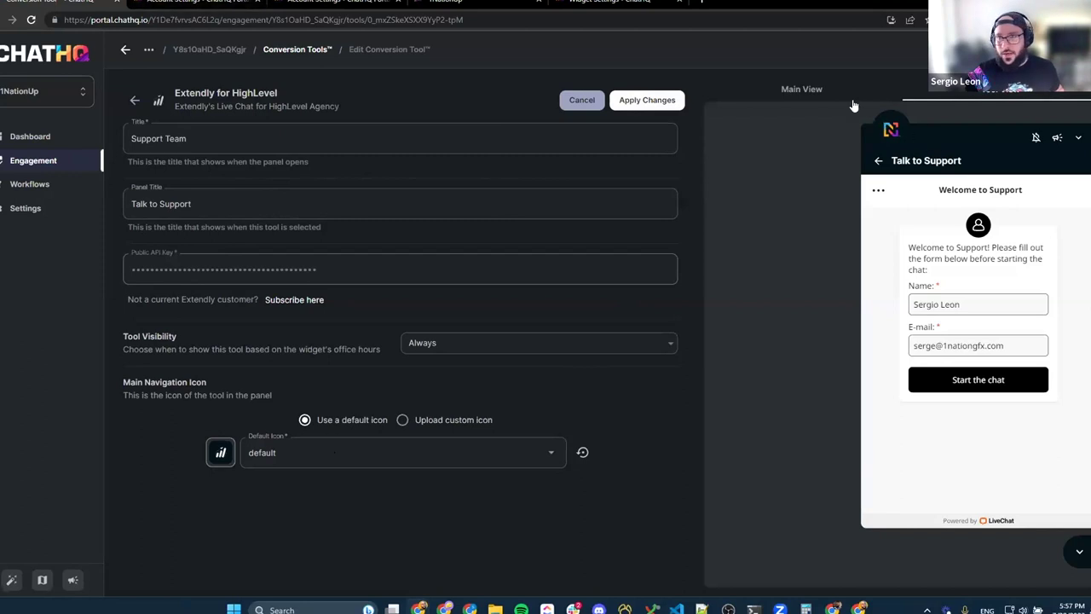
Preview the widget's main view and open the Support Team tool in it.
click(802, 88)
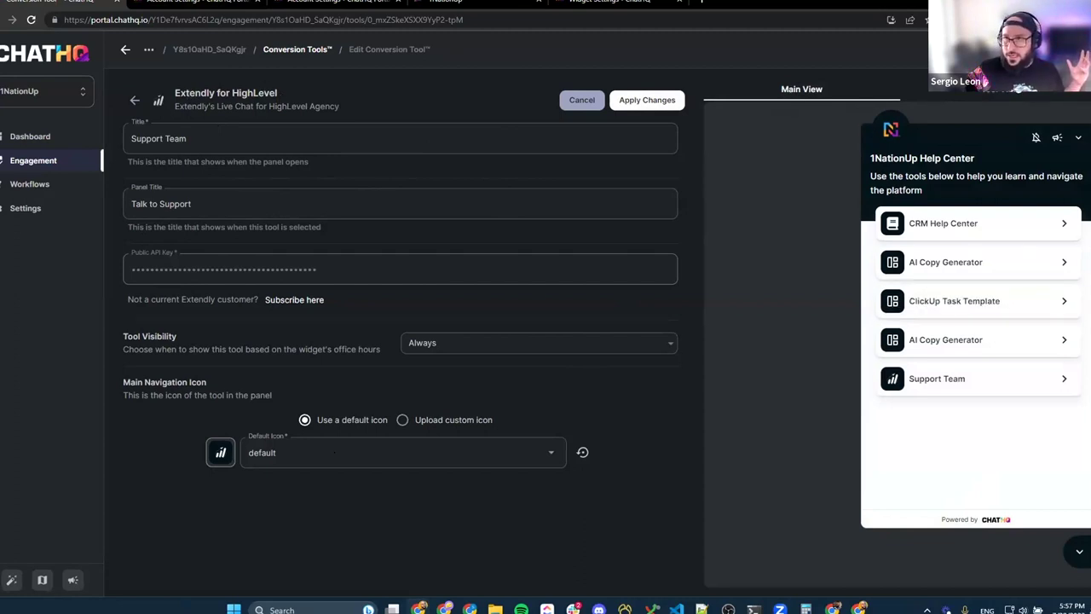
click(972, 379)
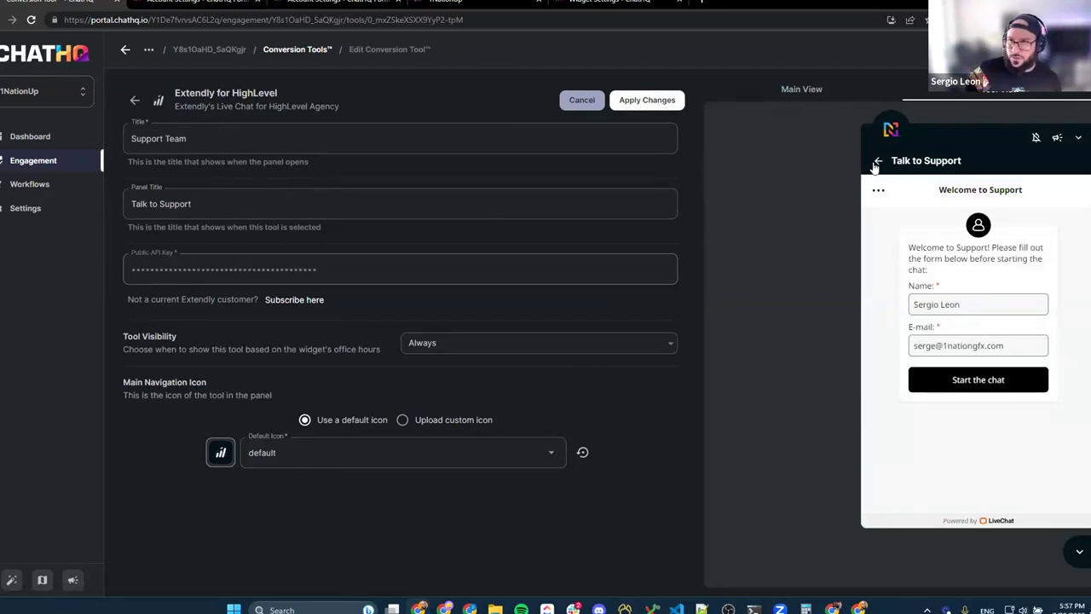
click(821, 92)
click(942, 384)
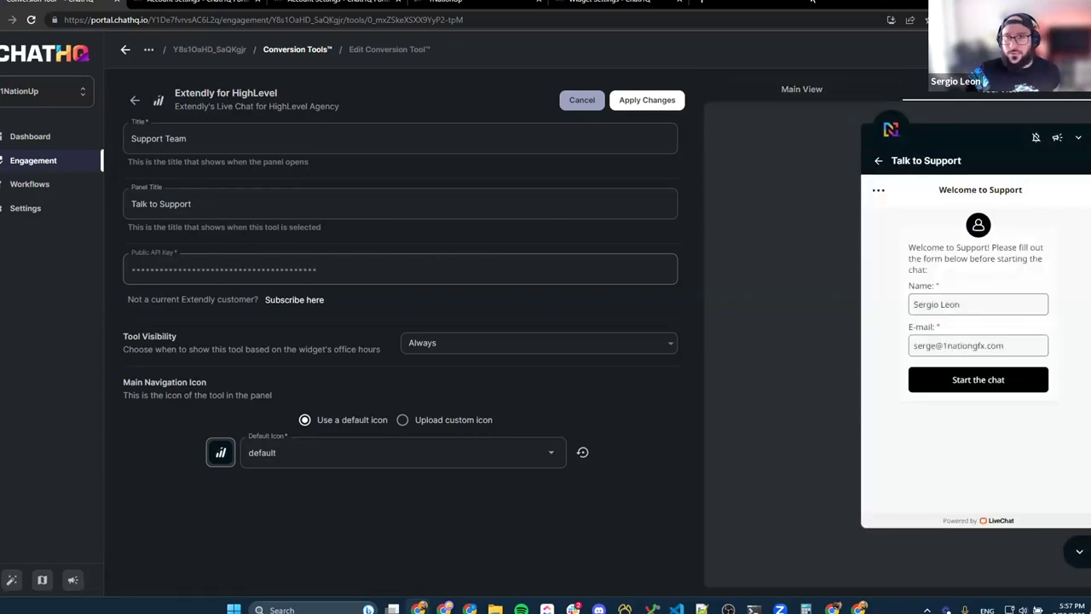
Open the add-tool list for the 1NationUp WWW widget's conversion tools and choose Extendly for HighLevel.
key(ctrl+9)
key(ctrl+1)
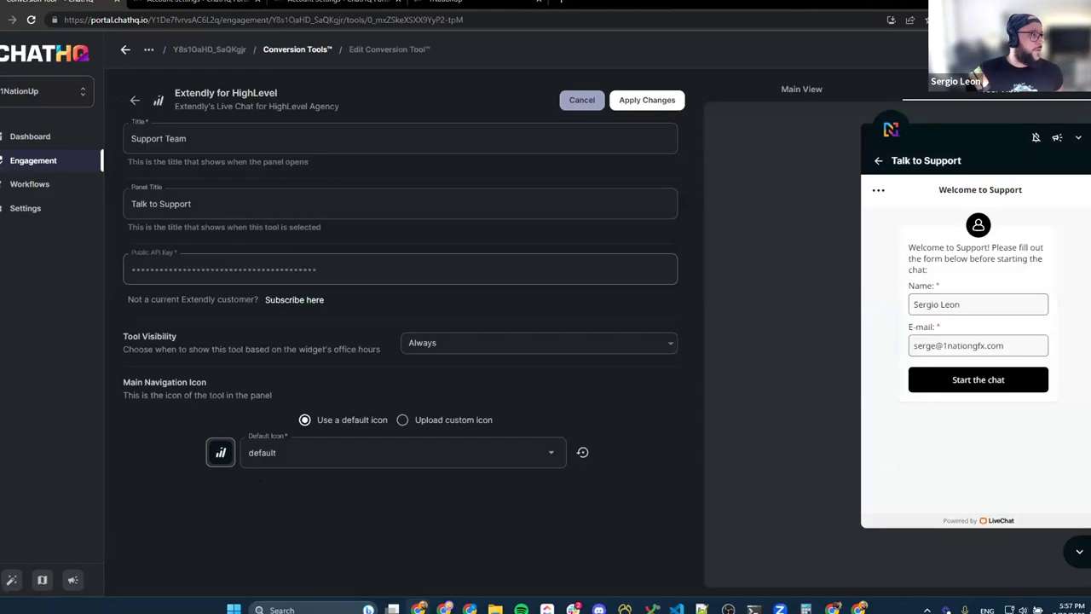
key(ctrl+9)
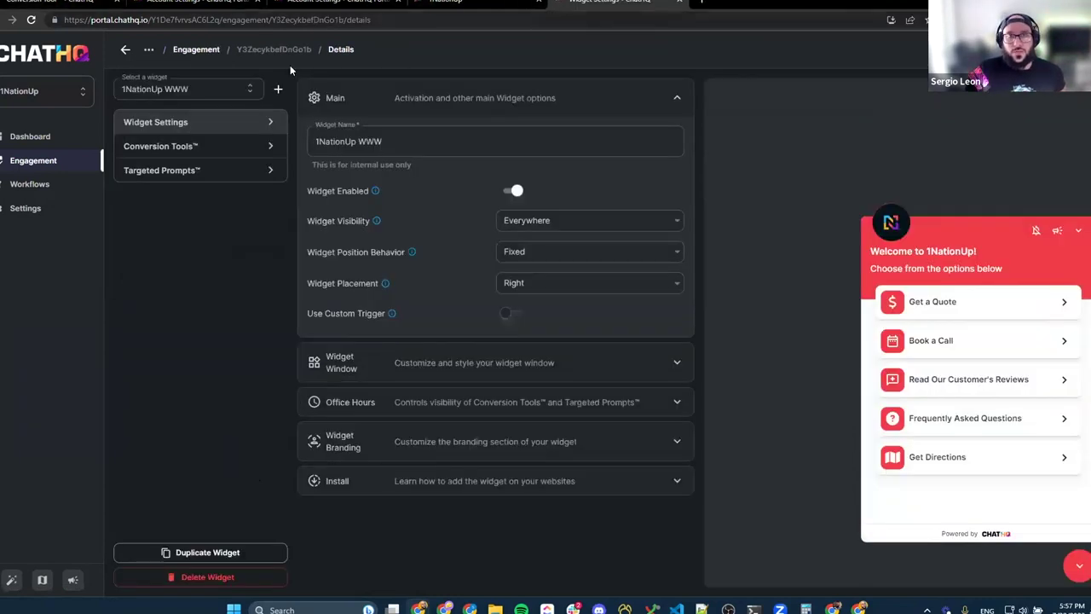
click(211, 147)
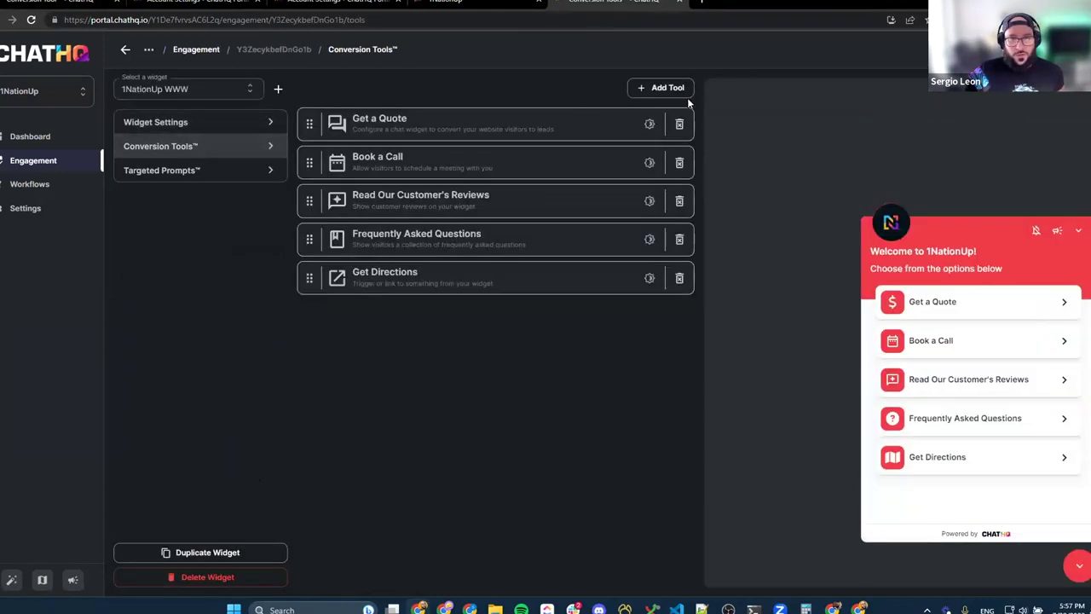
click(661, 87)
scroll(363, 256, down, 2)
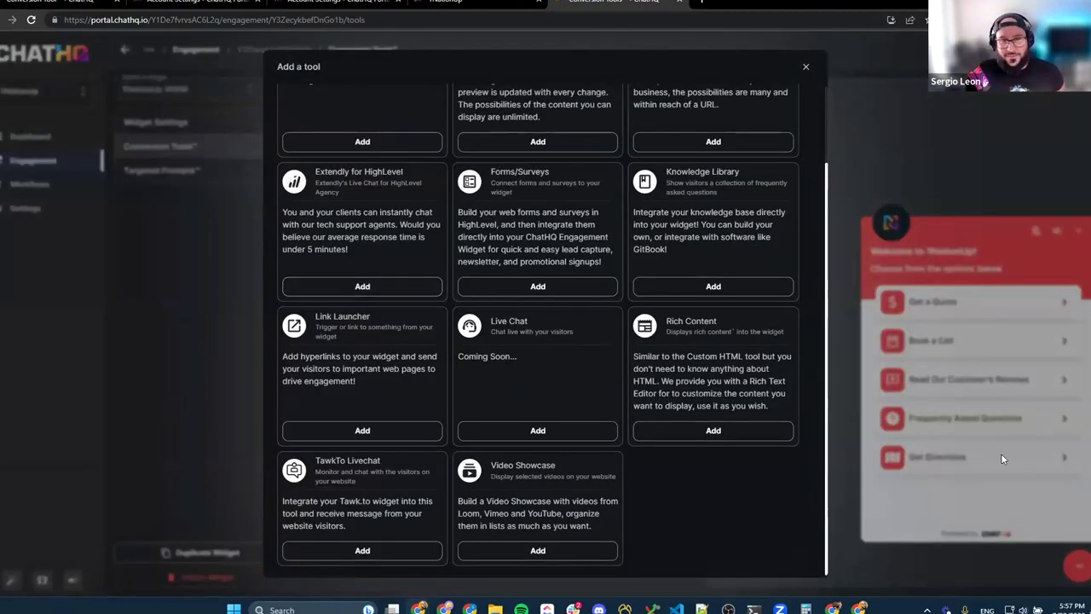
click(377, 287)
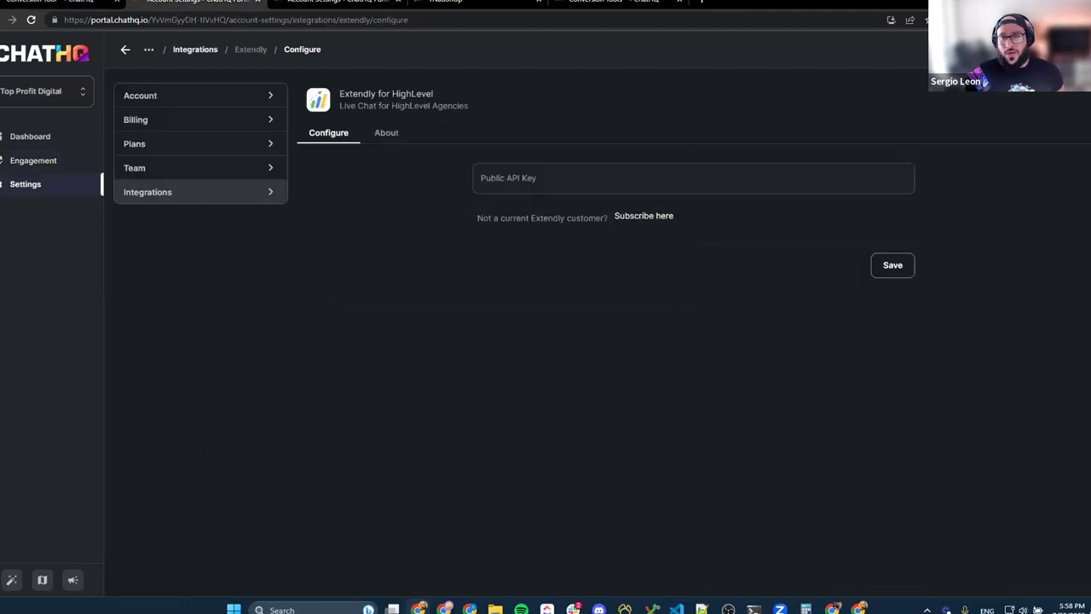
View the About page of the Extendly for HighLevel integration in the 1NationUp and Top Profit Digital accounts.
click(384, 133)
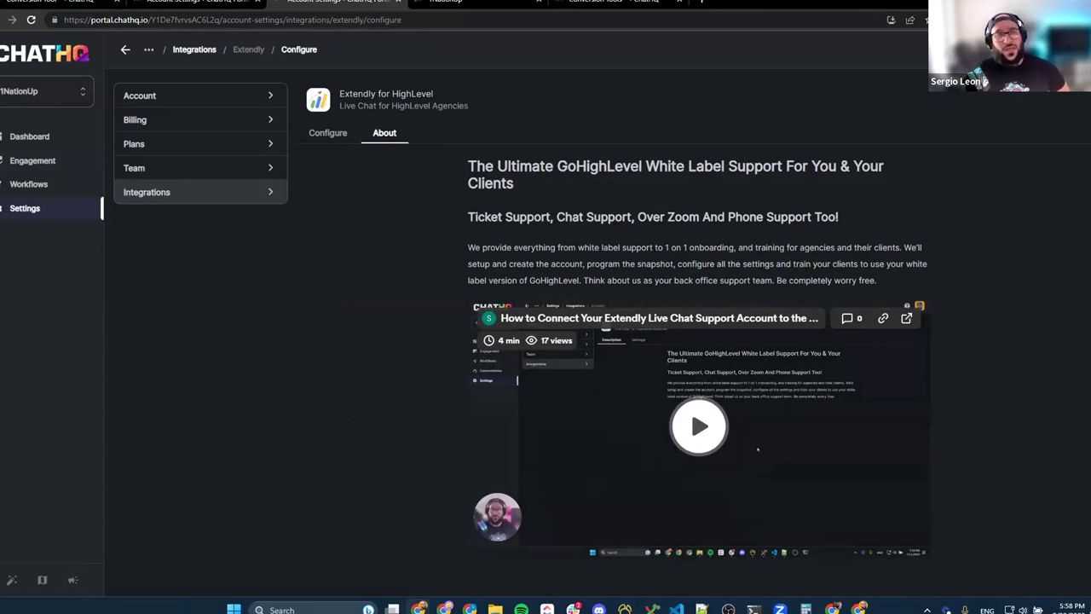
click(12, 19)
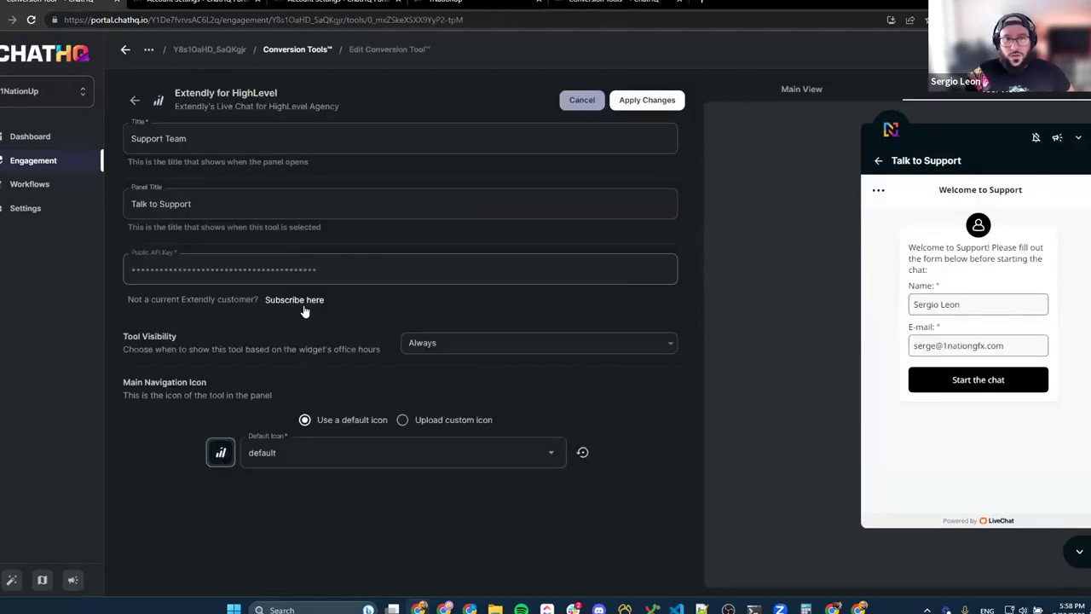
key(ctrl+Tab)
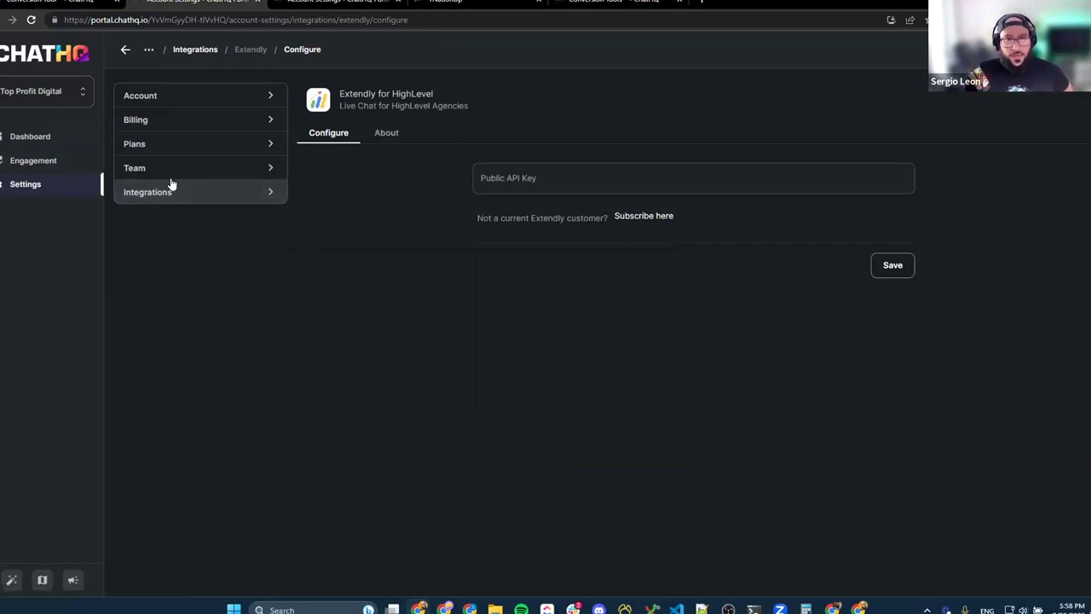
click(142, 192)
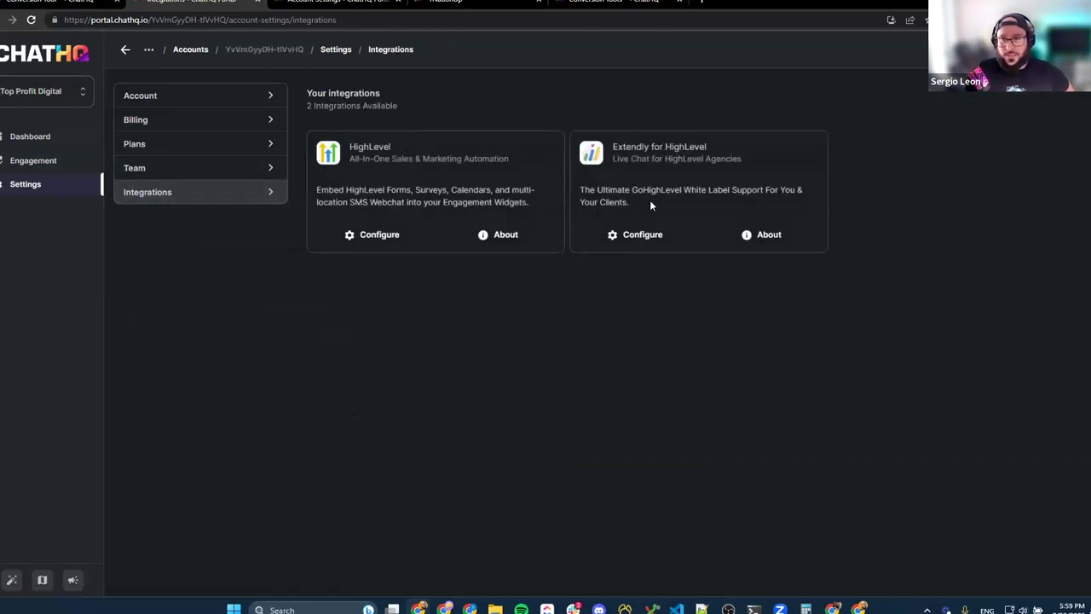
click(748, 236)
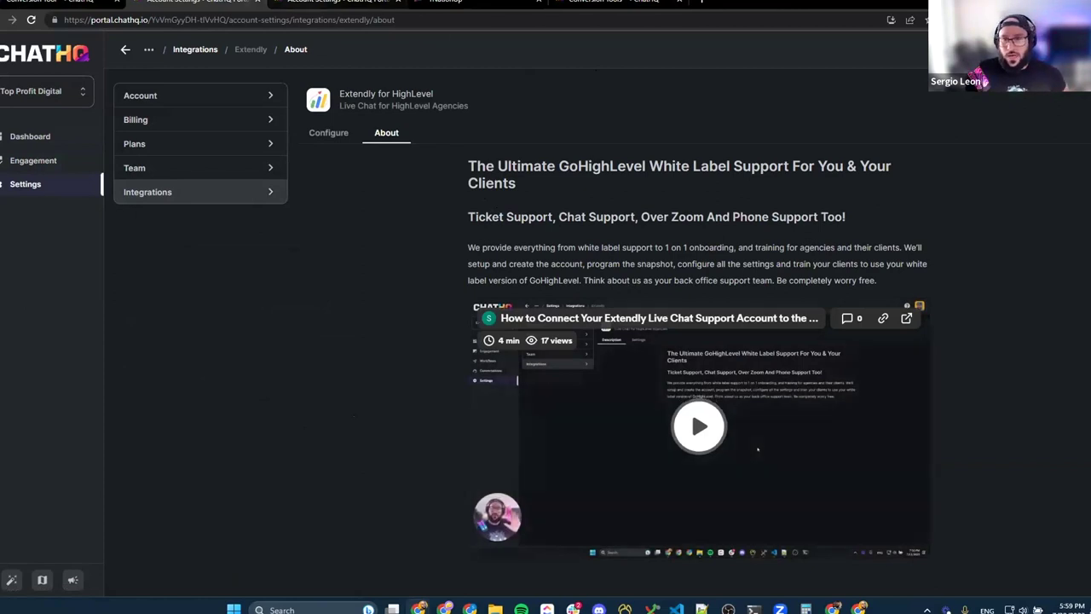
Open the configuration page of the Extendly for HighLevel integration in the 1NationUp account.
key(ctrl+Tab)
click(324, 136)
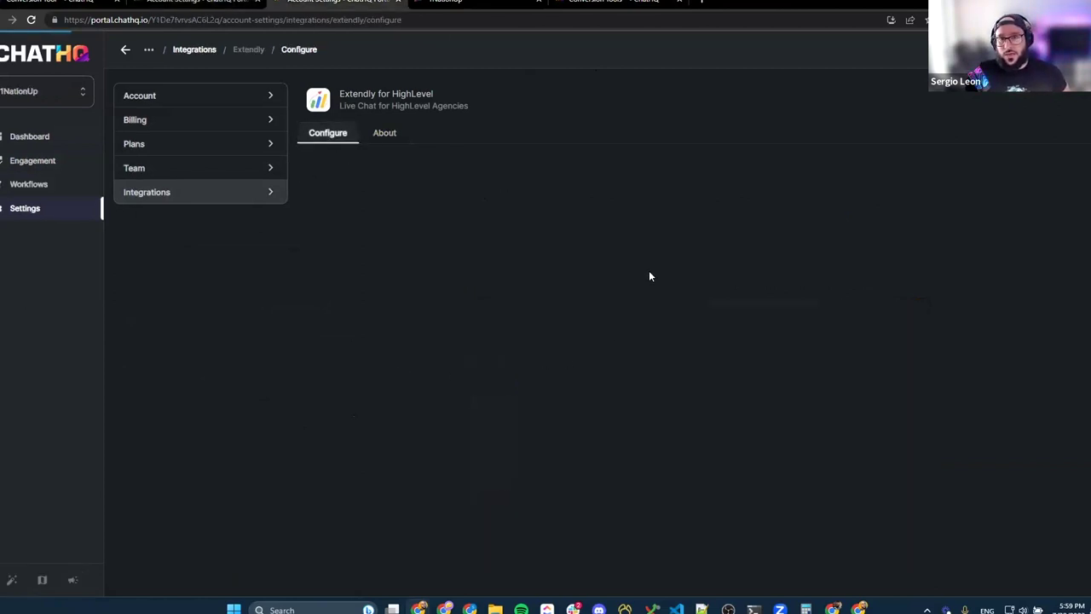
key(ctrl+shift+Tab)
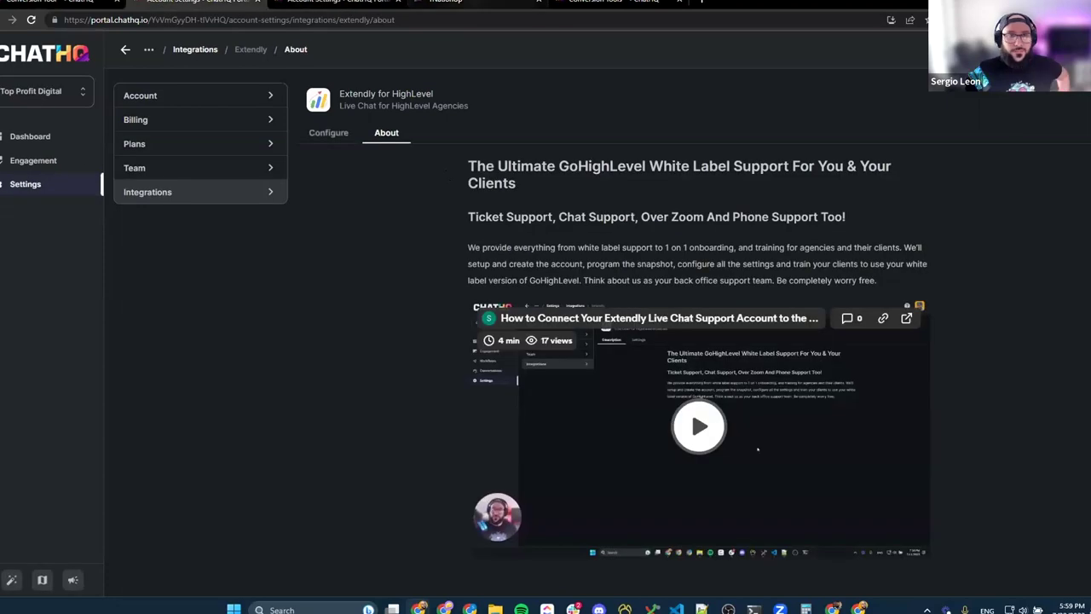
Check the prefilled name and e-mail in the Talk to Support form of the edited tool's preview.
key(ctrl+Tab)
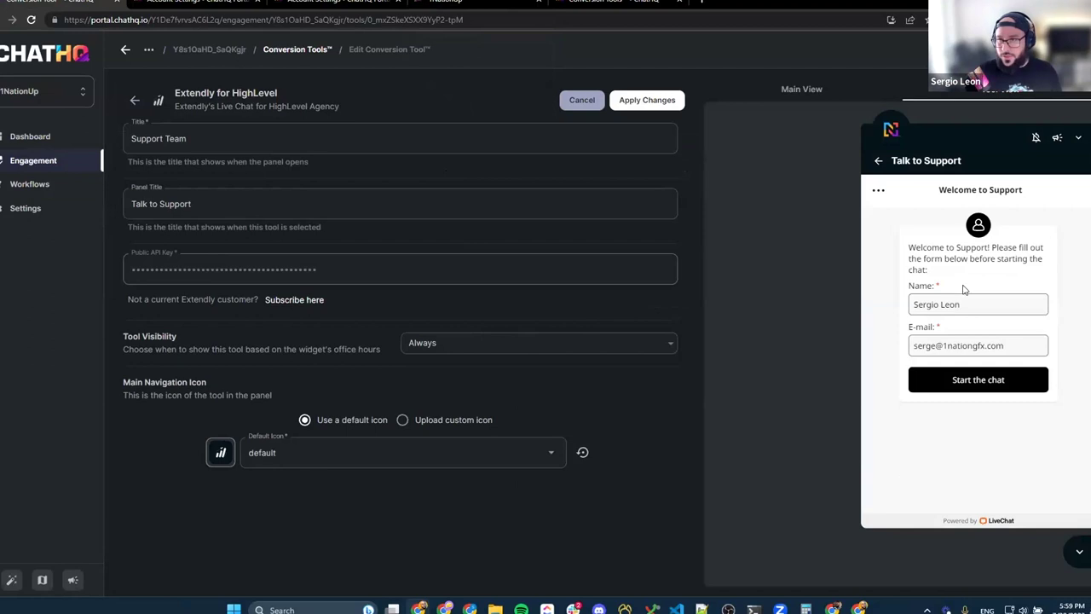
drag(915, 304, 1003, 300)
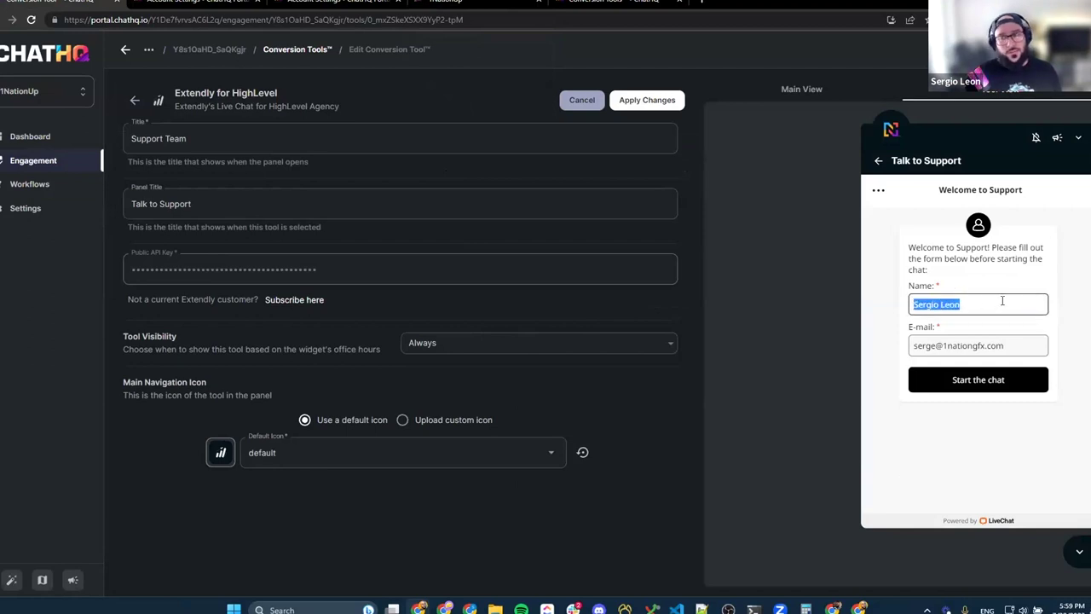
click(920, 346)
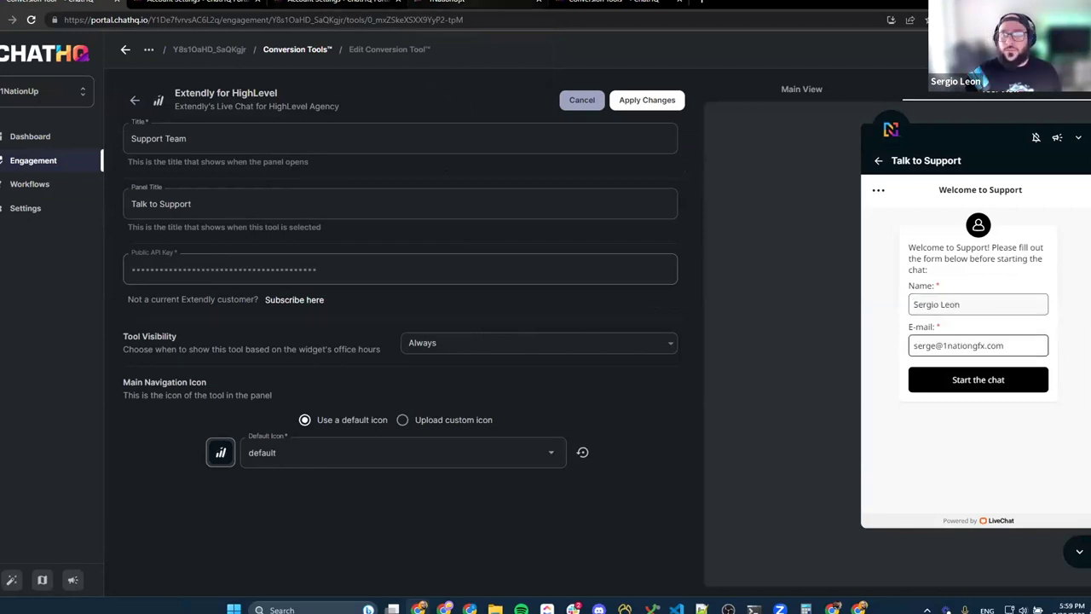
Switch to the 1NationUp dashboard and open Support Team in the Help Center widget to compare its form with the logged-in user.
key(ctrl+4)
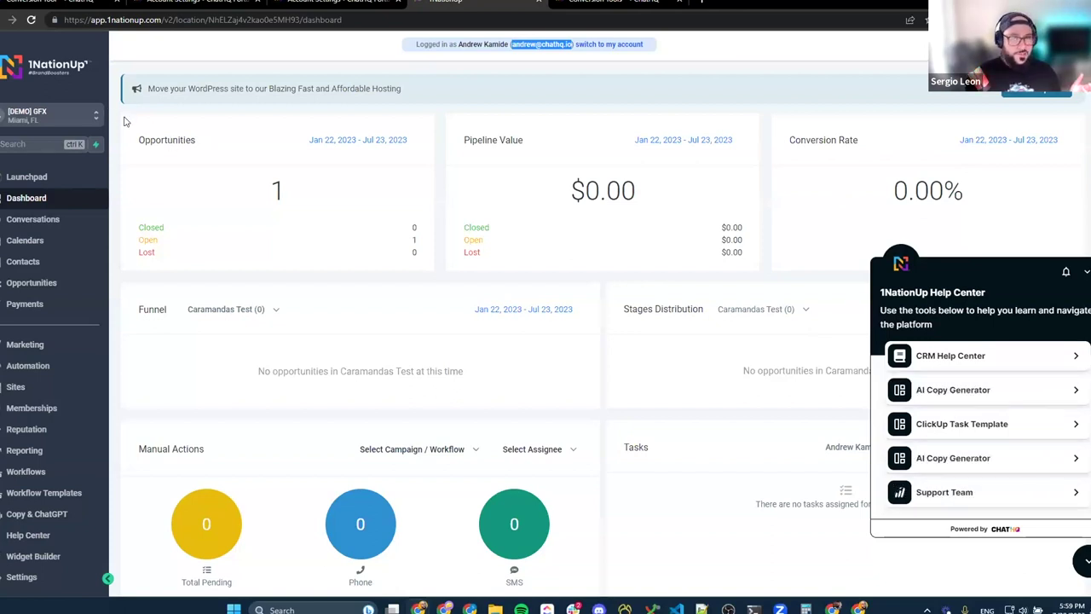
click(980, 495)
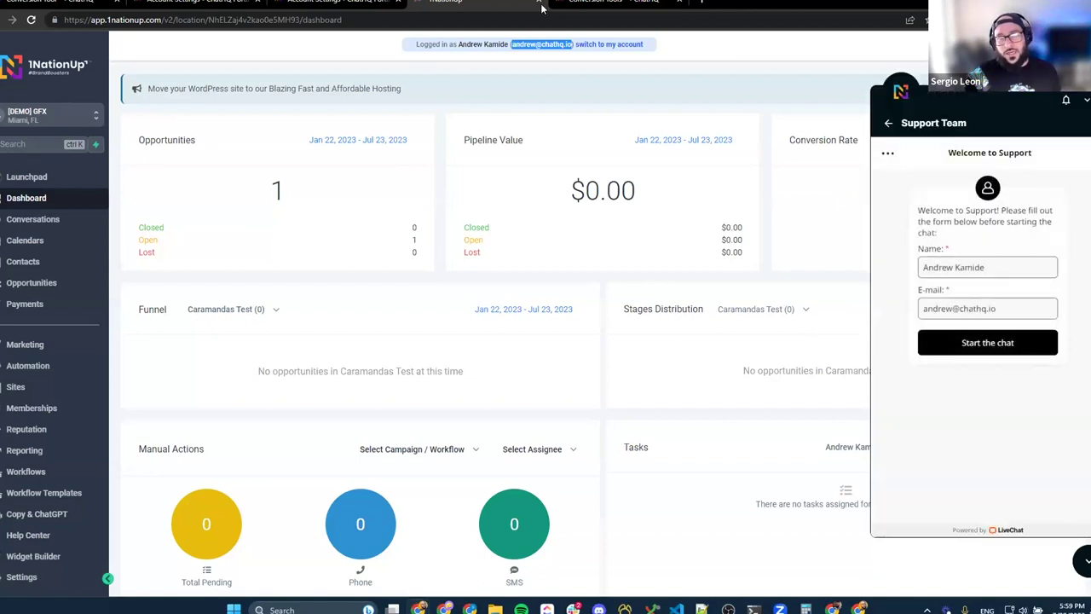
click(491, 39)
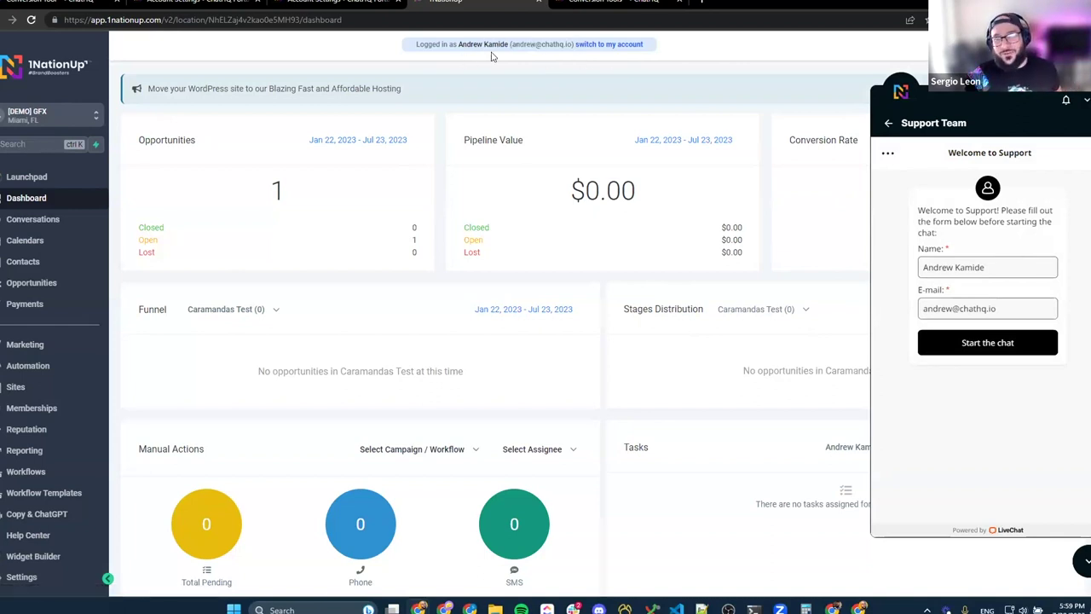
Start the support chat and send "Hey, just demonig the ChatHQ Integration in the FB Groupd" followed by the correction "*group".
click(994, 344)
click(929, 503)
text(Hey)
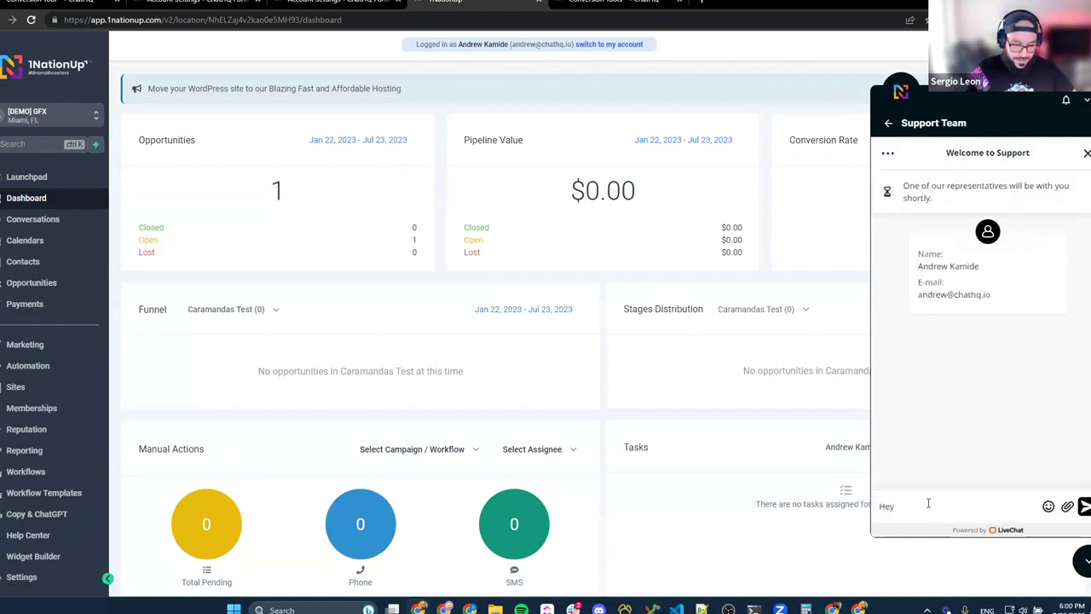
text(, ju)
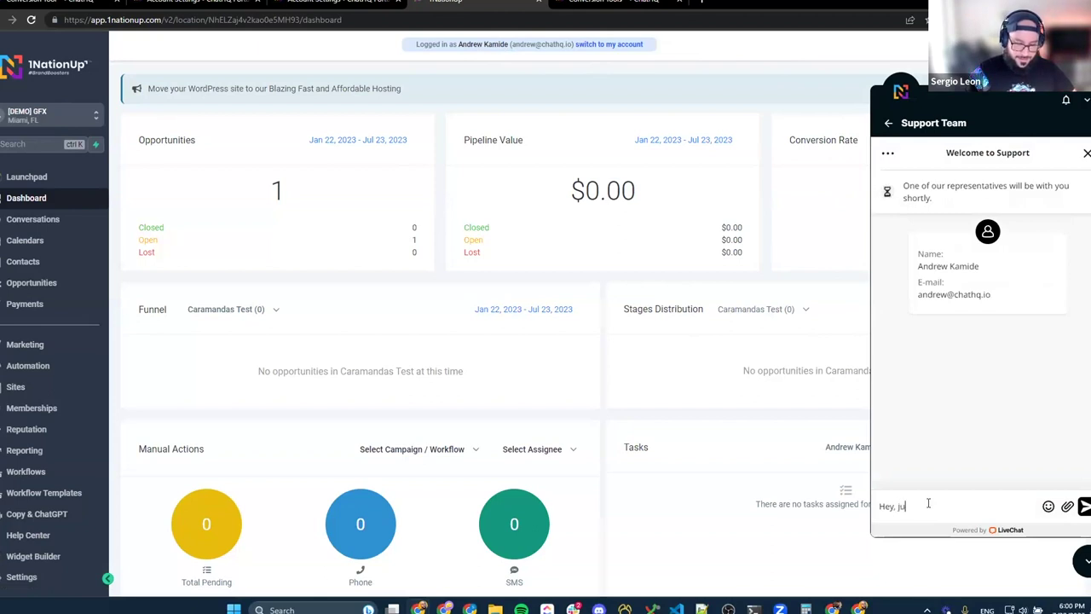
text(st demonig the Chat)
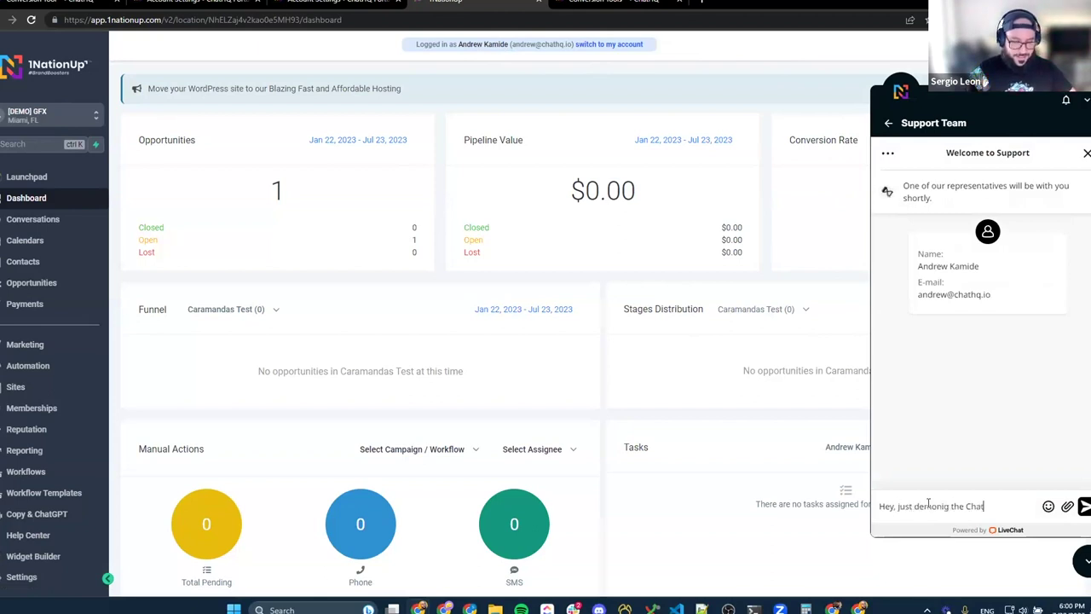
text(HQ Integration )
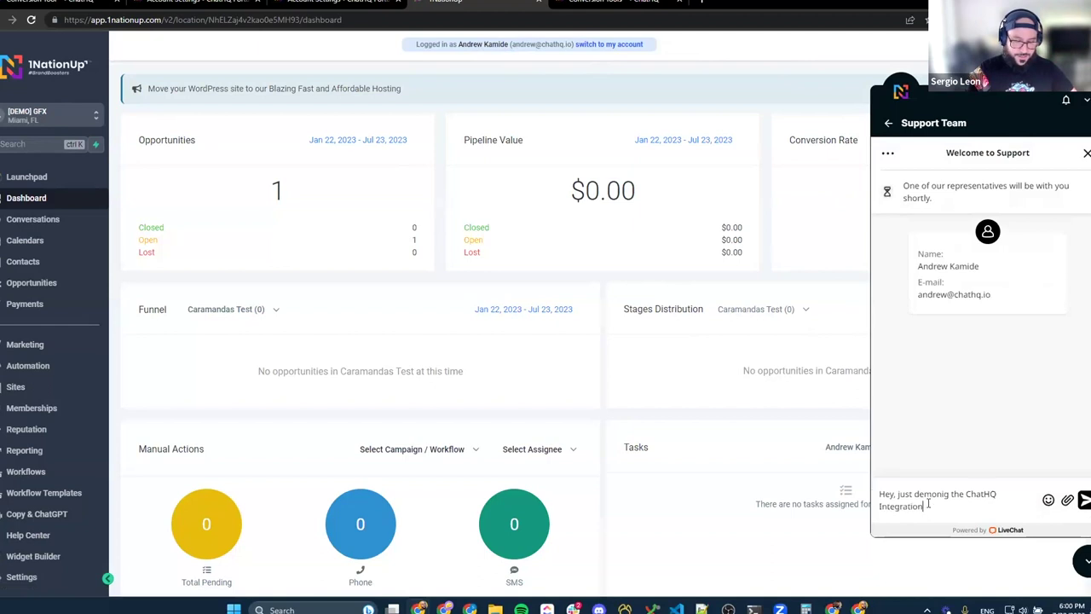
text(in the FB )
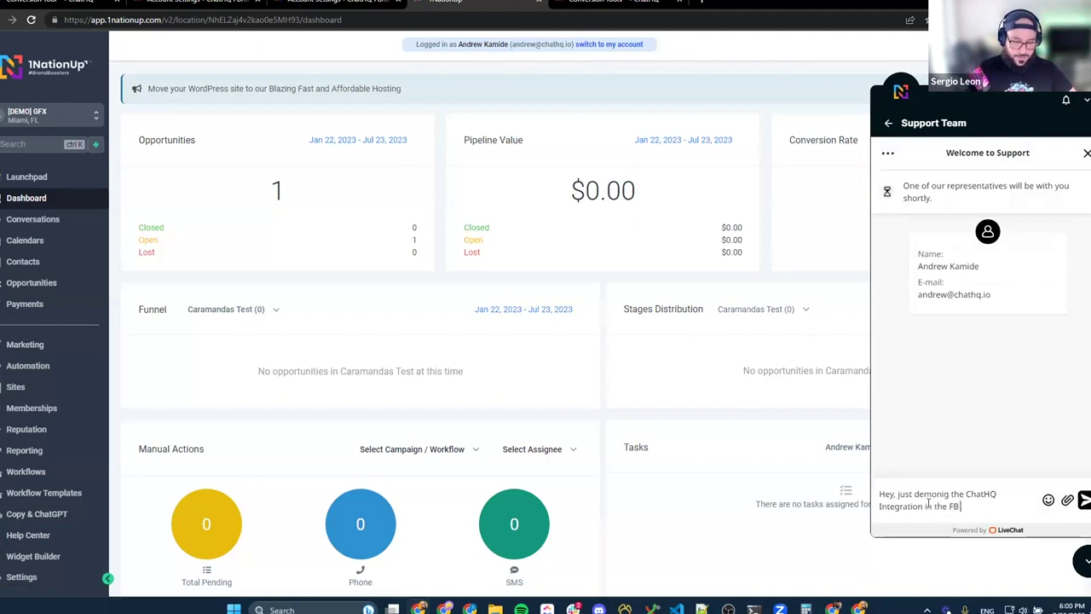
text(Groupd)
key(Return)
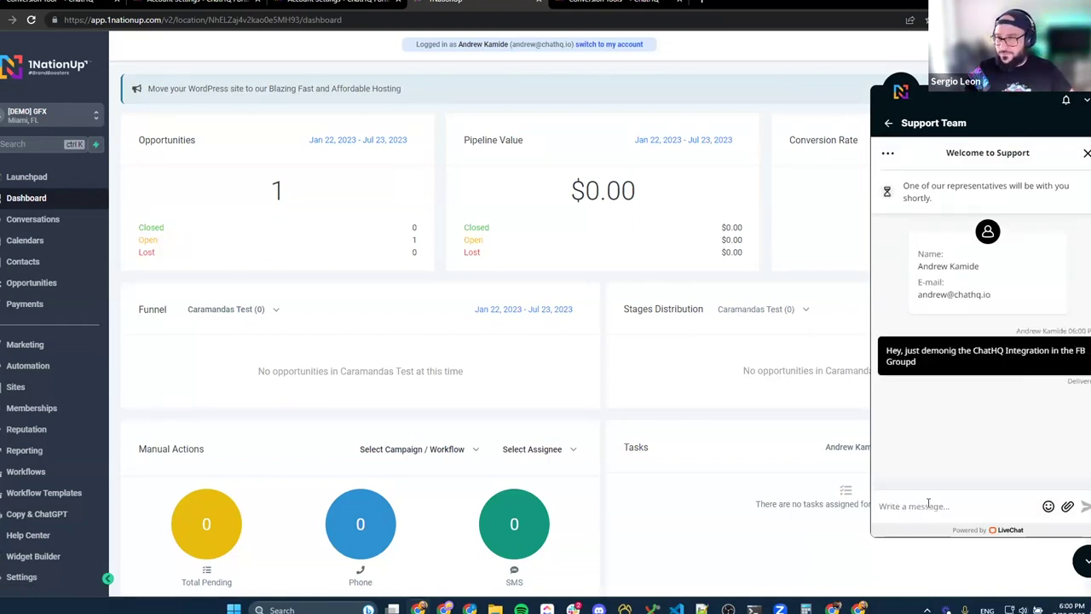
text(*group)
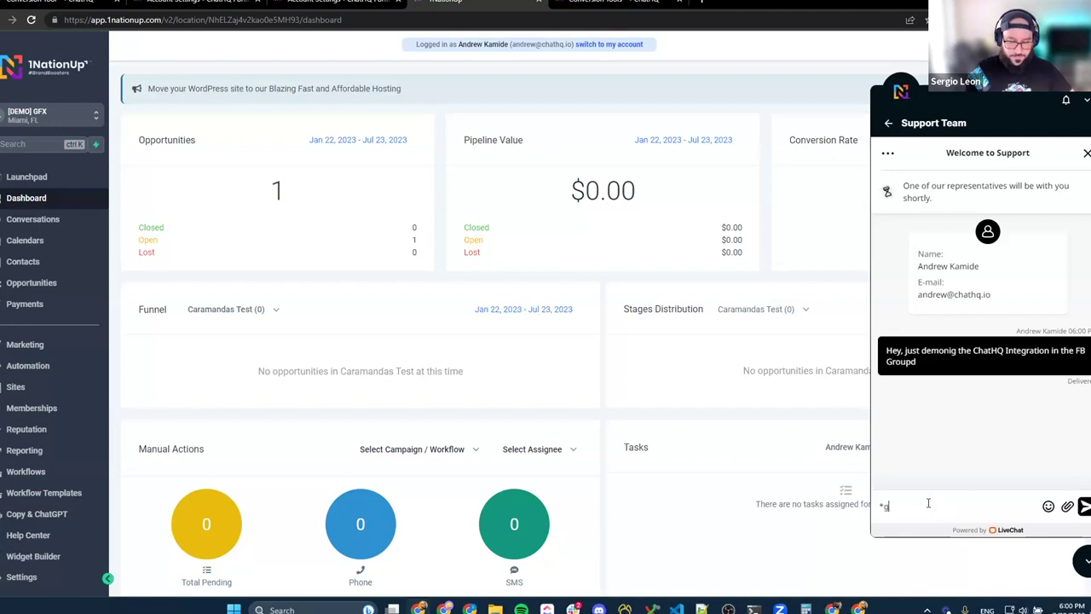
key(Return)
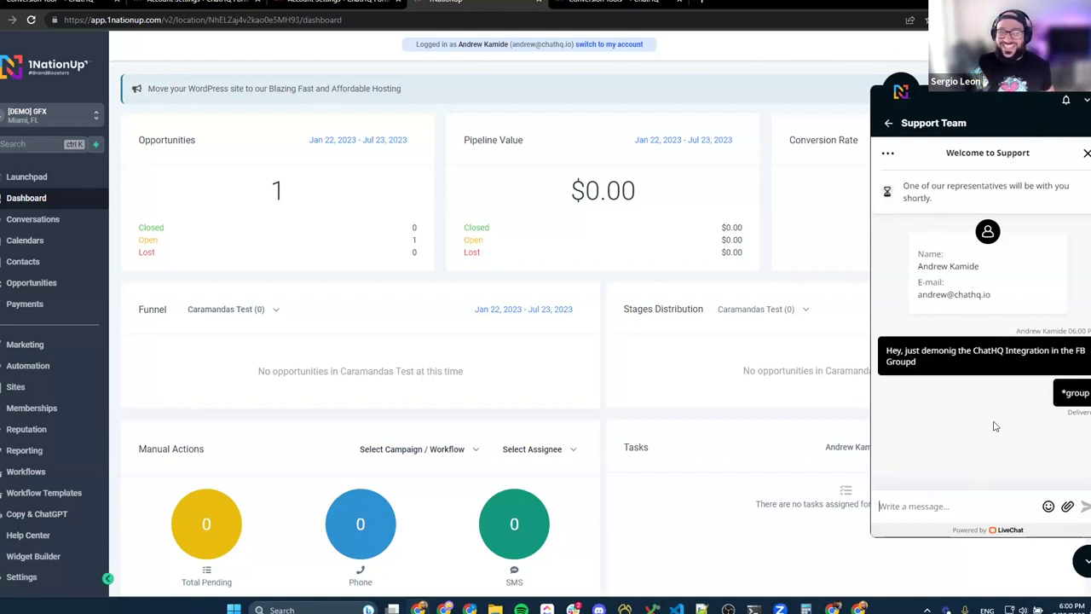
Close the support chat and return to the Help Center widget's main list of tools.
click(1087, 156)
click(998, 273)
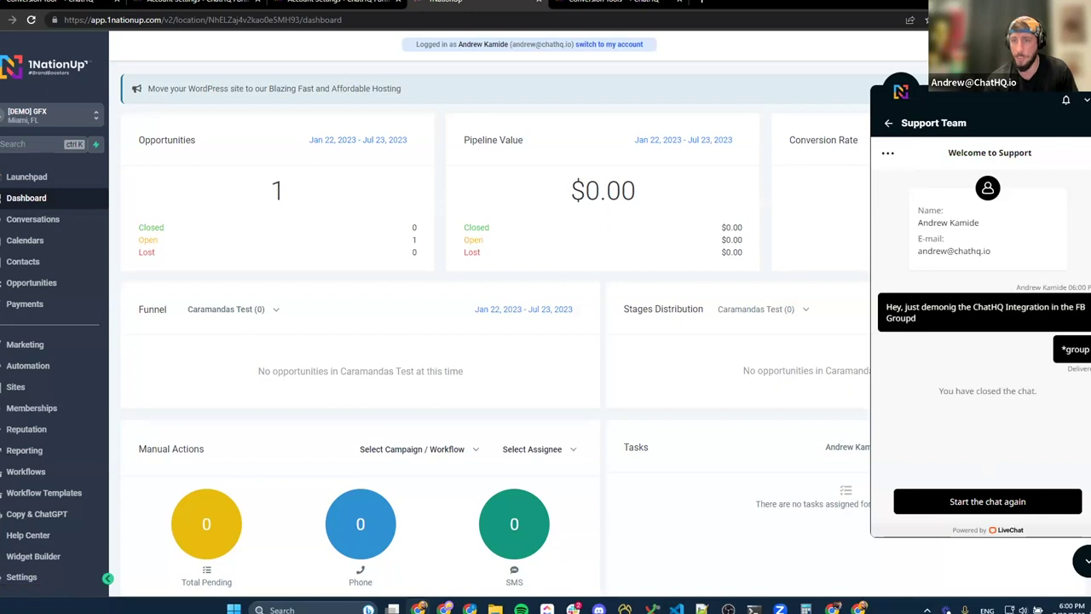
click(1085, 561)
click(1079, 562)
click(892, 129)
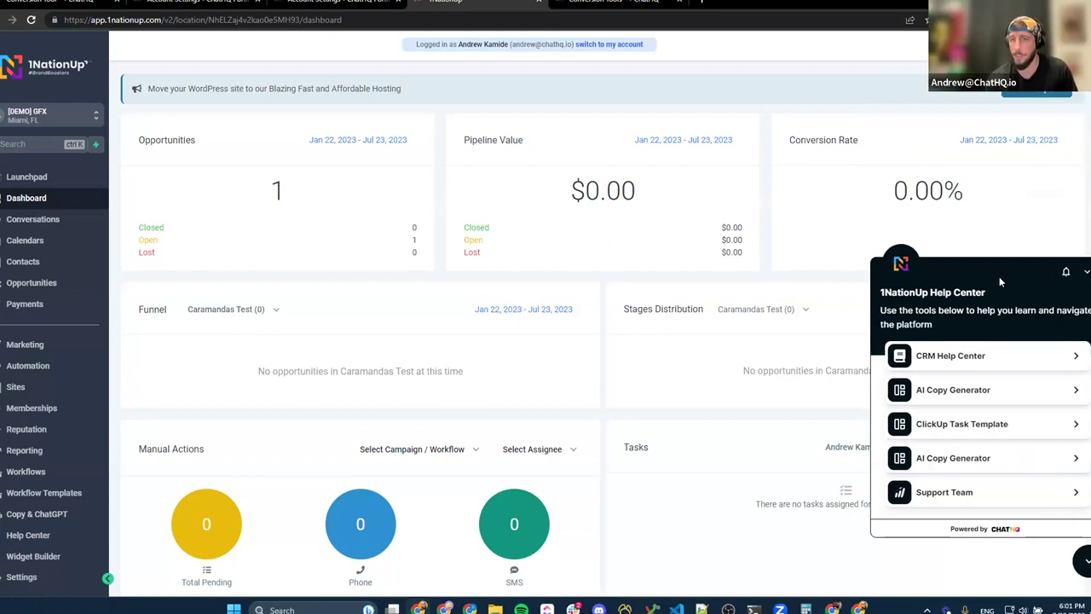
Switch from the impersonated user back to the own account and open Support Team in the Help Center widget.
click(1061, 47)
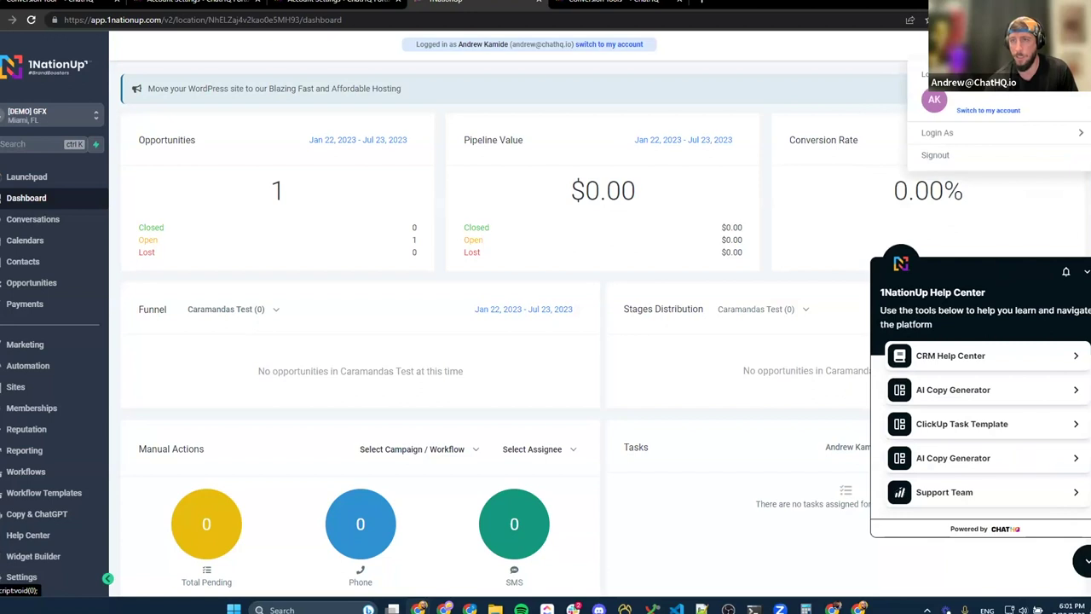
click(972, 111)
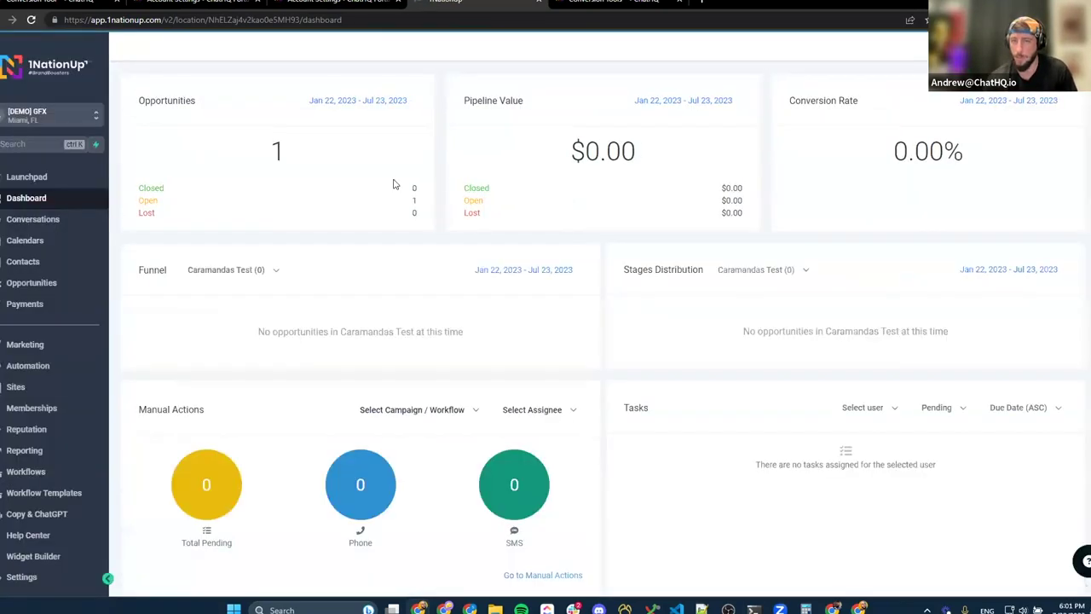
click(1076, 563)
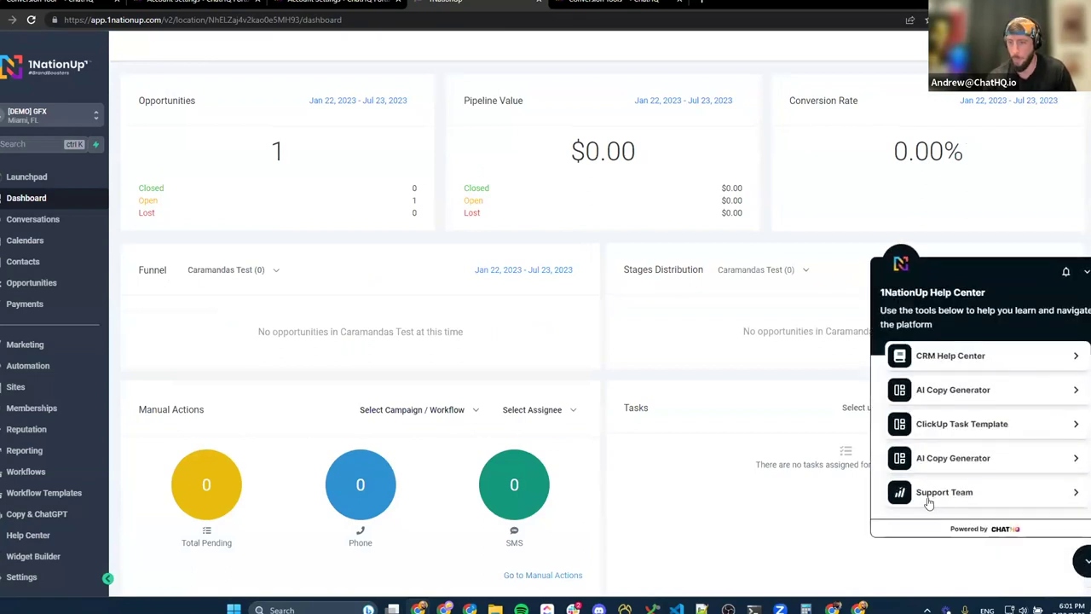
click(897, 495)
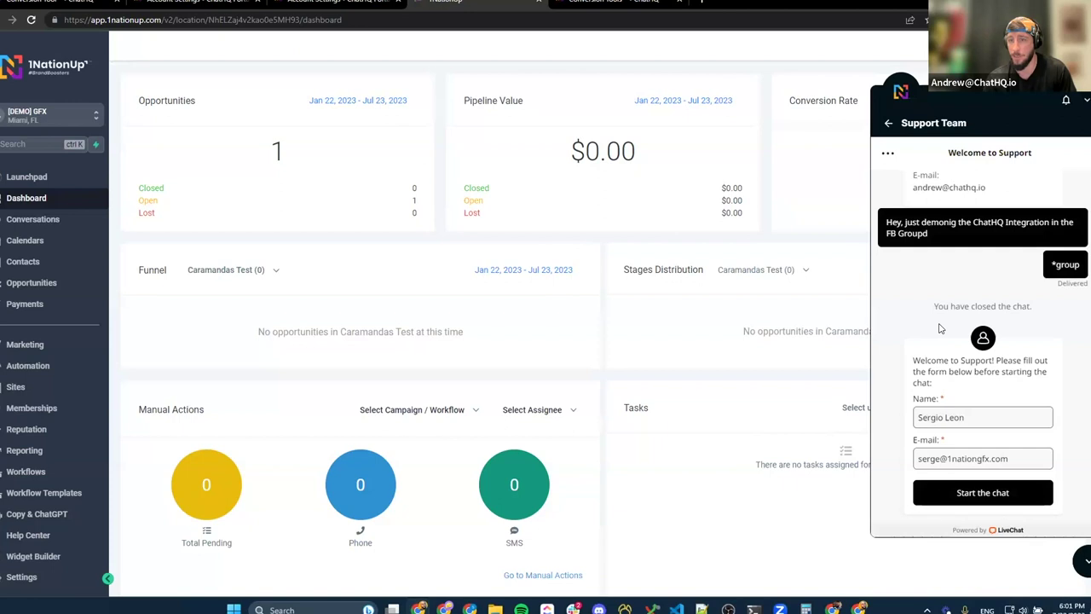
Review the earlier chat messages and the prefilled name and e-mail fields in the Support Team form.
scroll(1081, 307, up, 2)
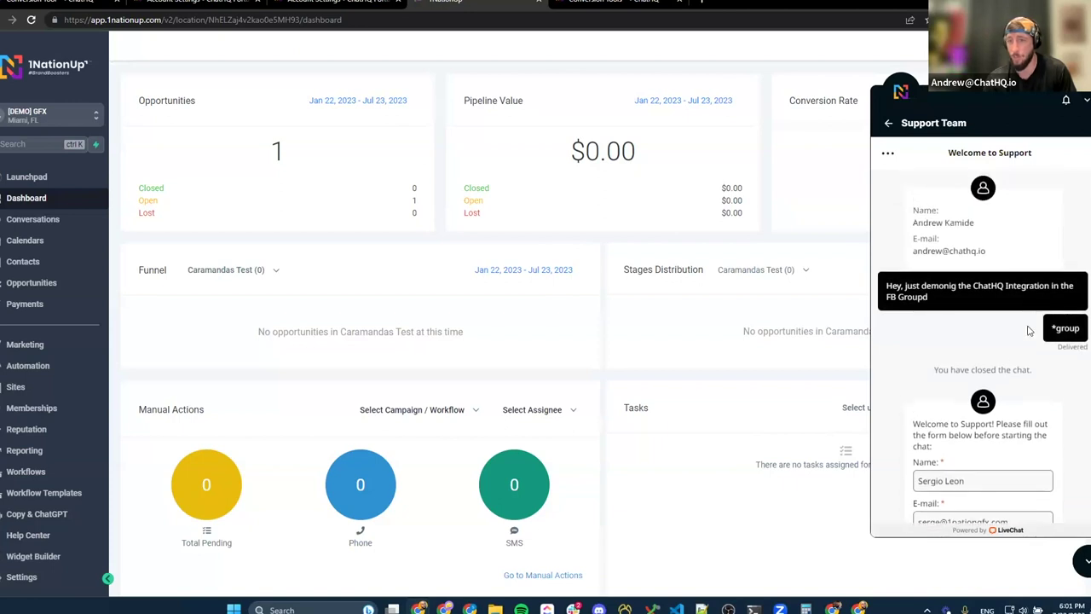
scroll(1019, 345, down, 1)
scroll(1001, 366, down, 1)
drag(932, 409, 993, 411)
click(923, 453)
drag(922, 454, 1034, 457)
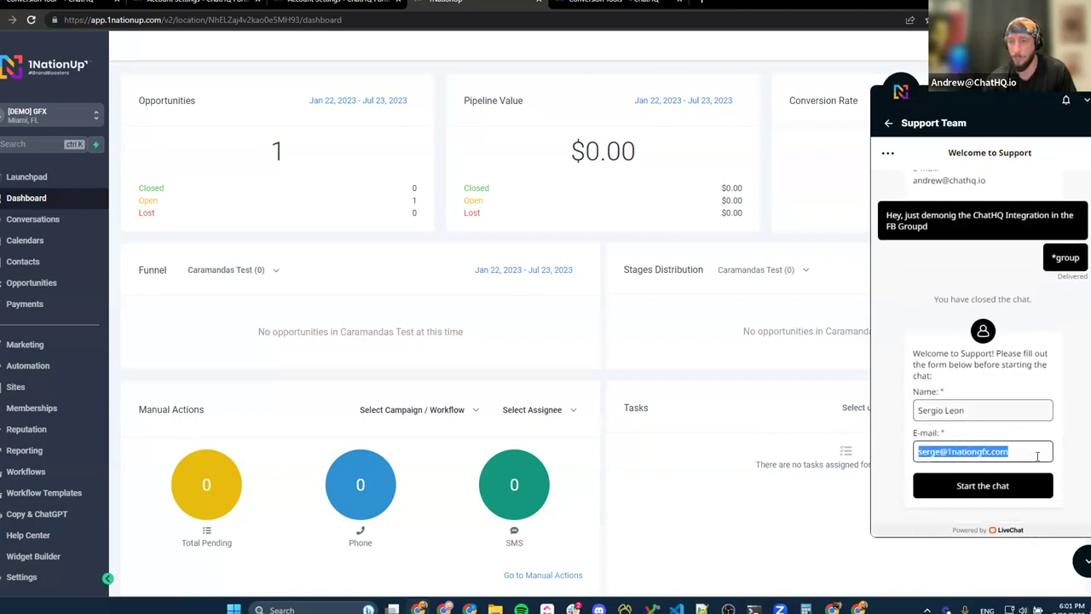
click(887, 446)
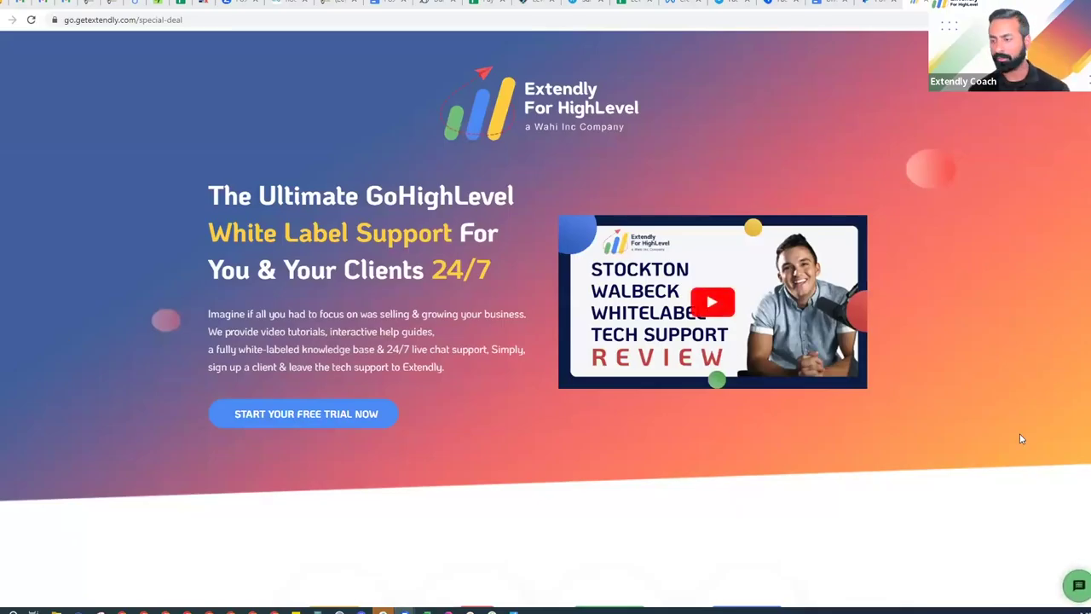
Open the chat widget on the Extendly special-deal page and choose Chat With Us.
click(1077, 580)
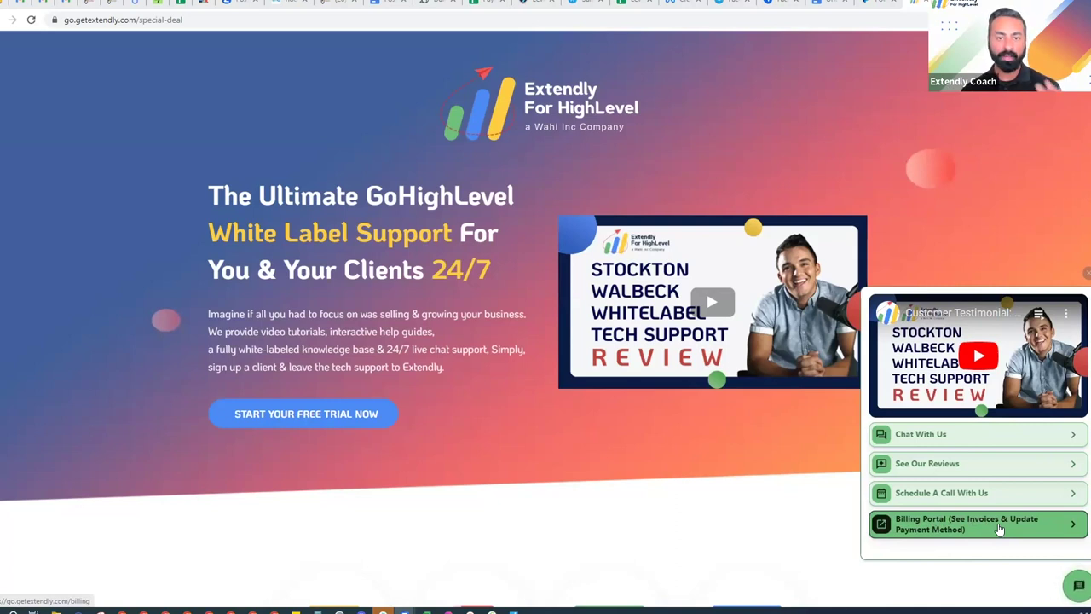
click(938, 437)
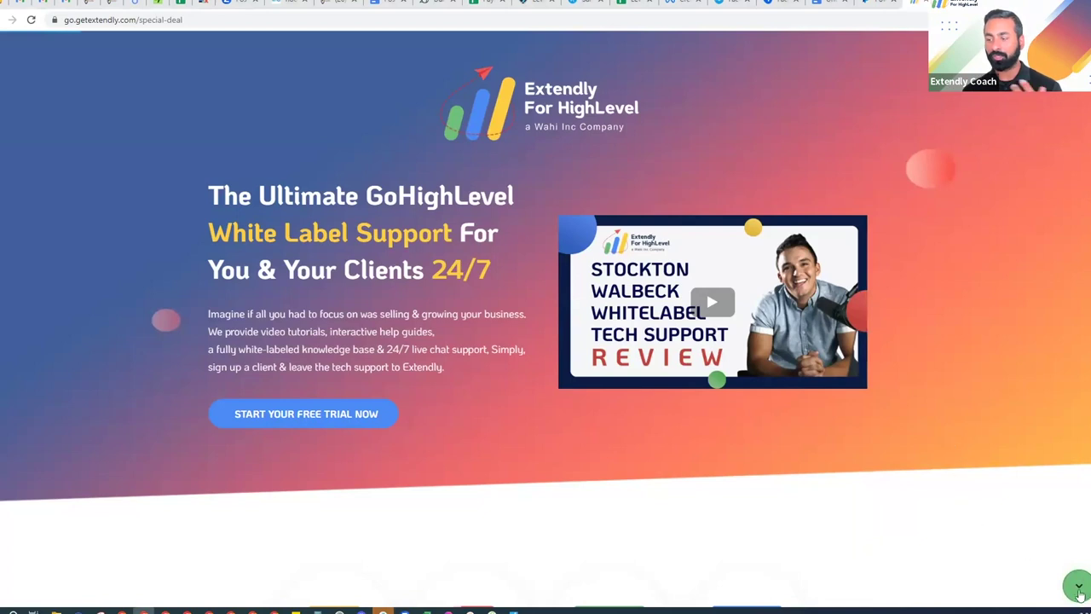